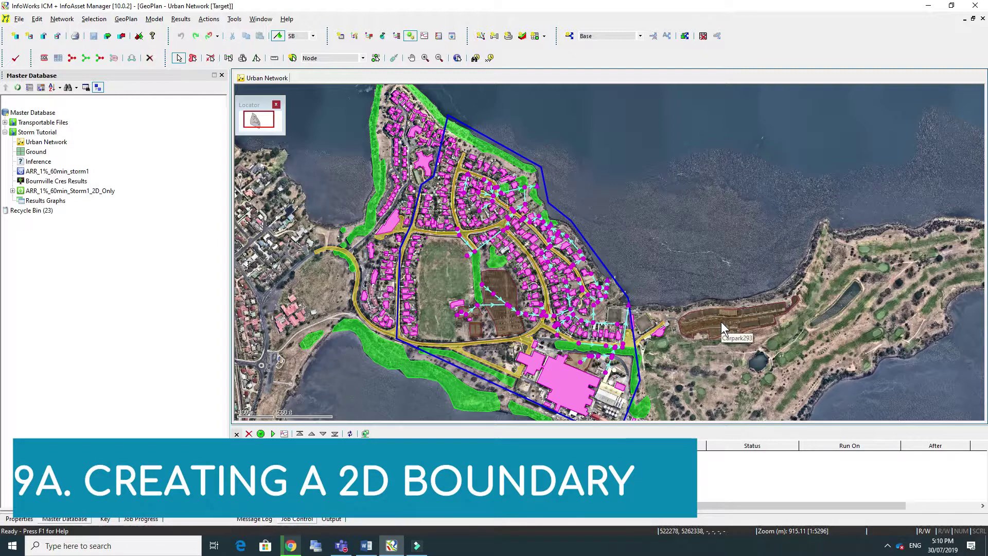
Select the 2D zone polygon through the Multiple Selection dialog to show its properties.
left_click(459, 277)
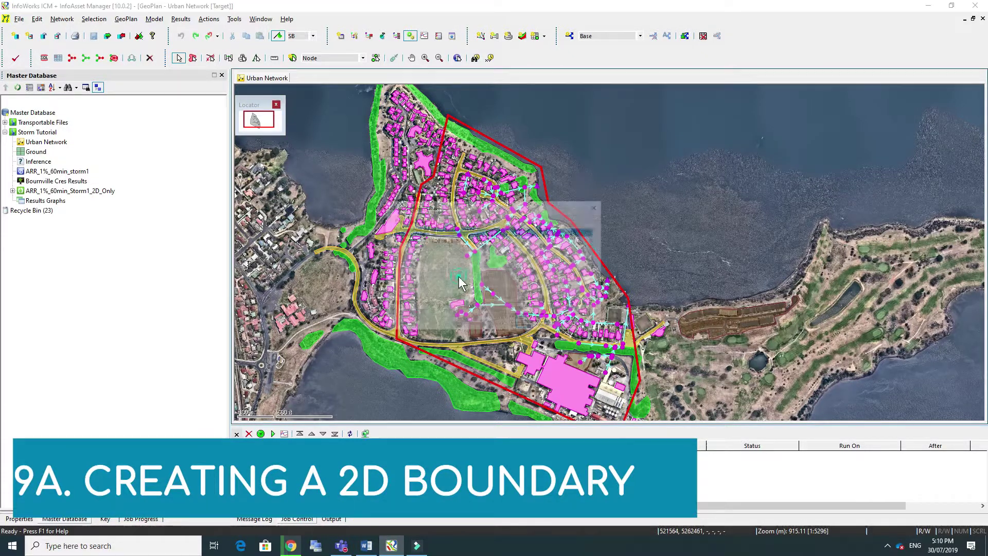
left_click(534, 321)
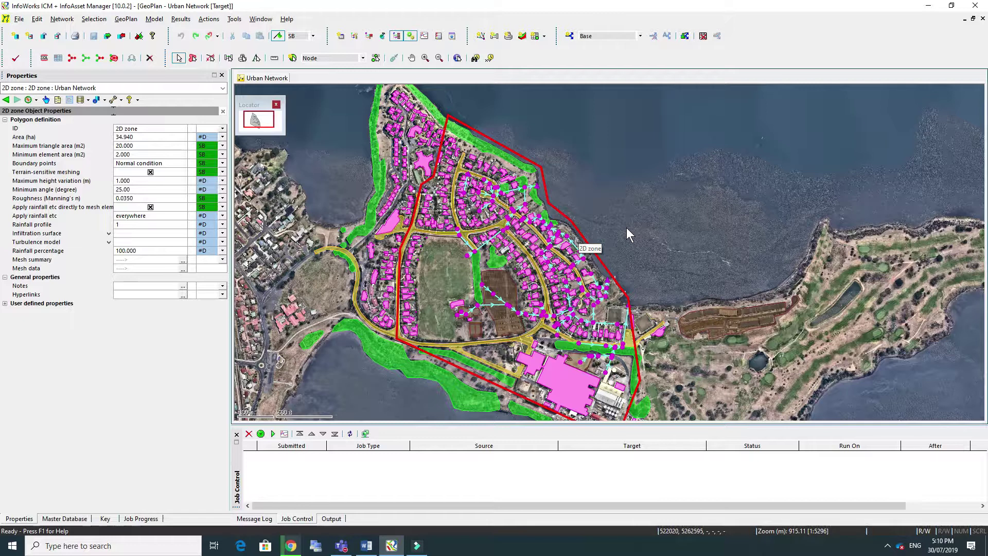
Deselect the 2D zone and switch the drawing object type to Line.
left_click(626, 228)
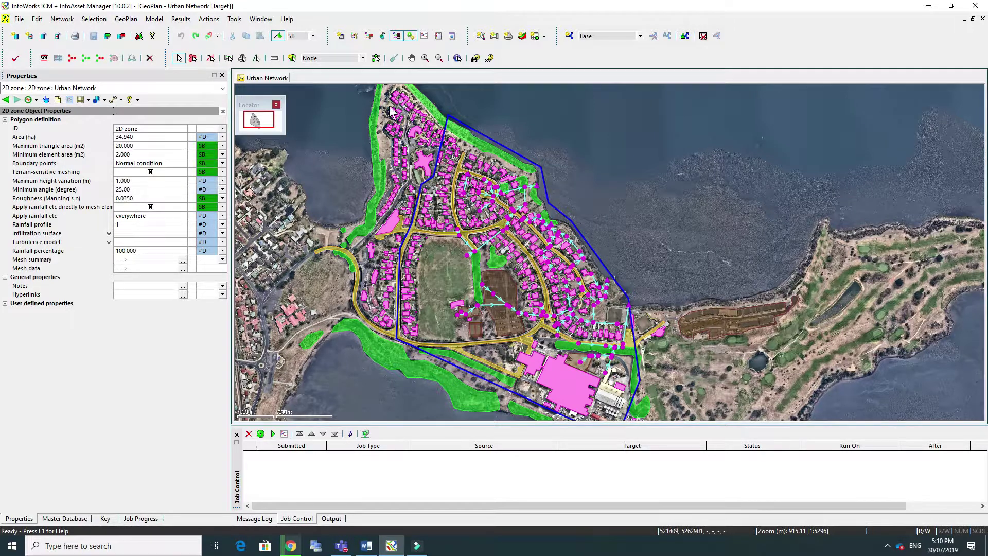
left_click(332, 60)
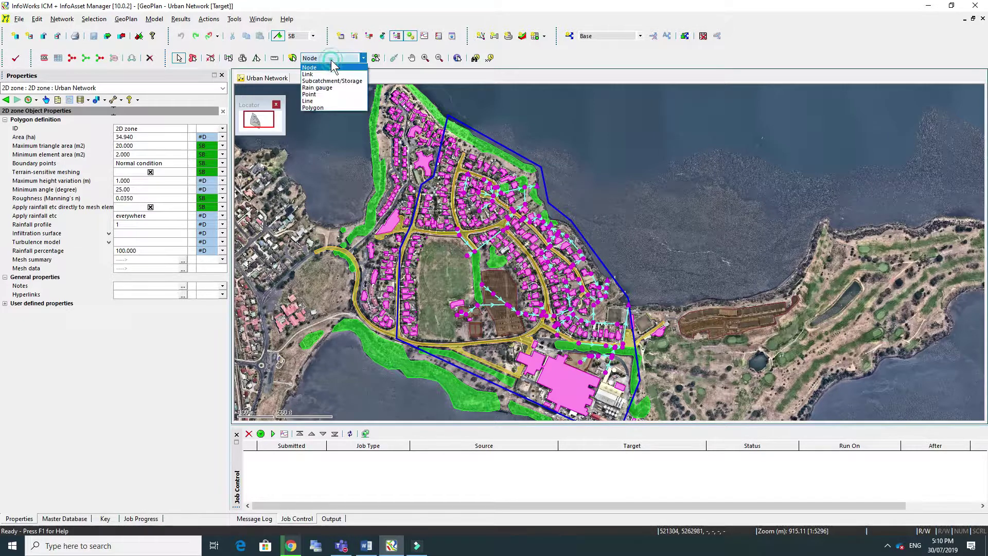
left_click(326, 101)
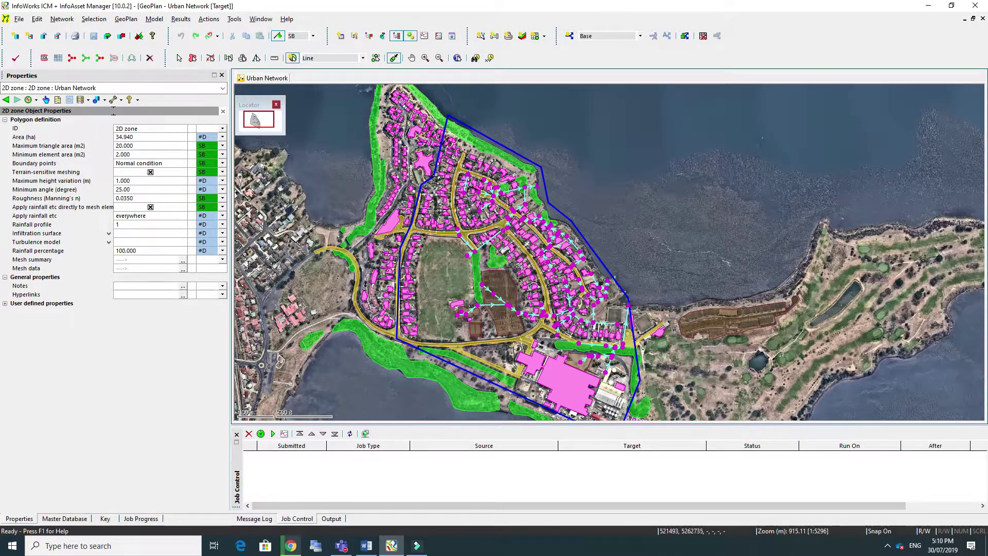
Trace a line along the 2D zone's shoreline edge and name it TWL.
left_click(434, 179)
left_click(448, 115)
left_click(540, 167)
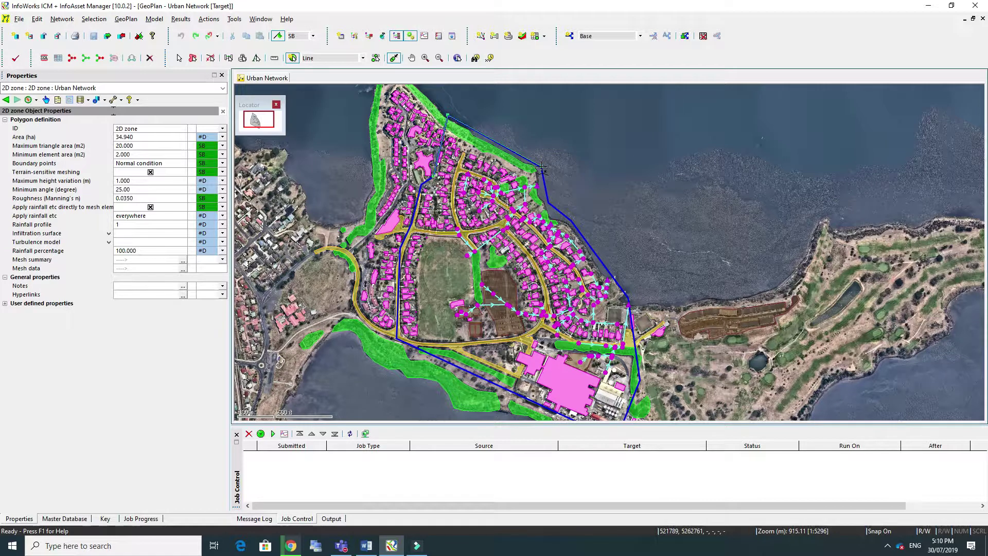
left_click(548, 202)
left_click(572, 221)
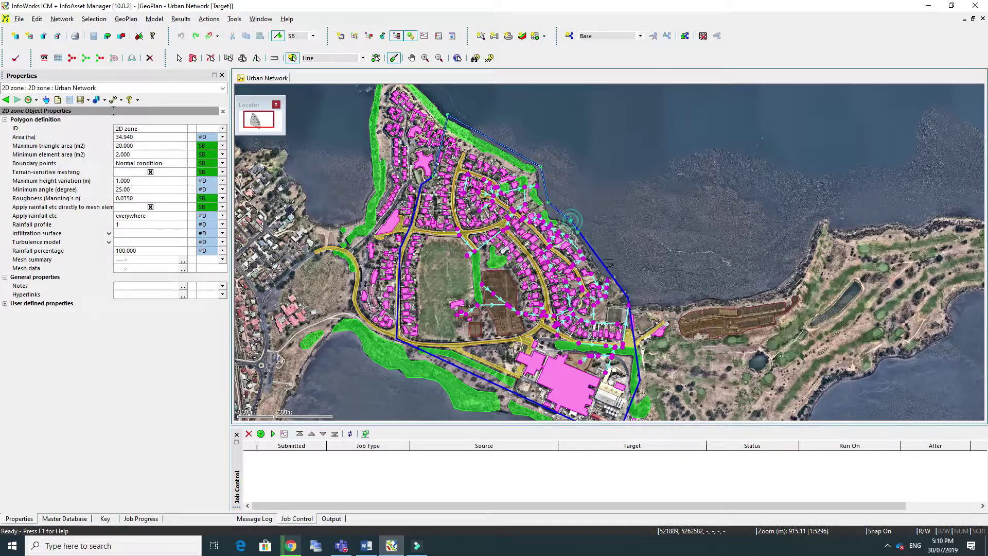
left_click(628, 299)
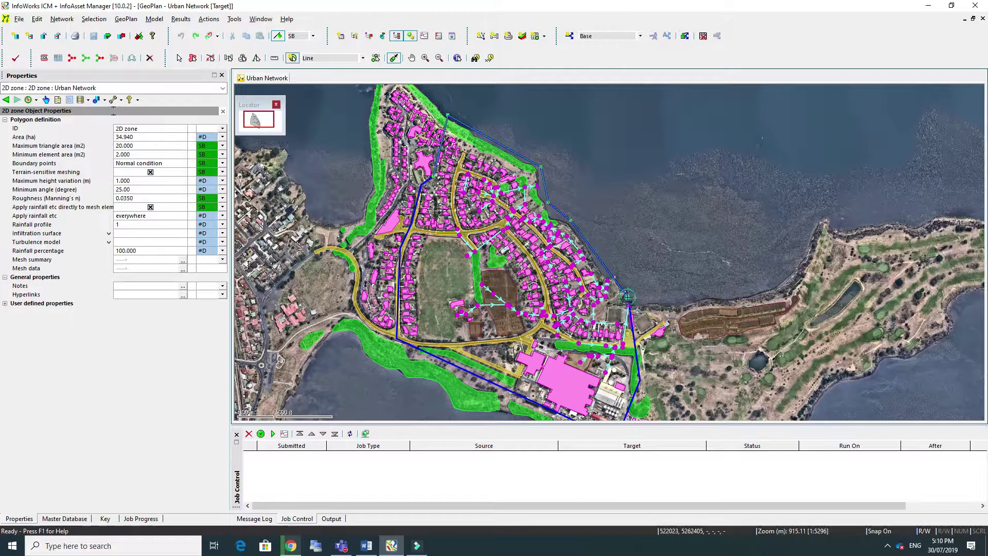
double_click(641, 385)
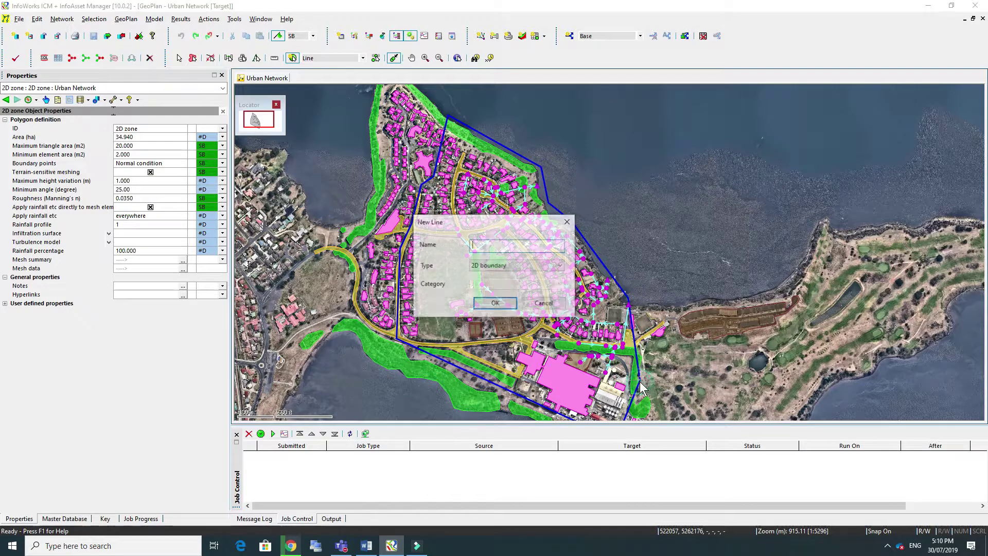
type("TWL")
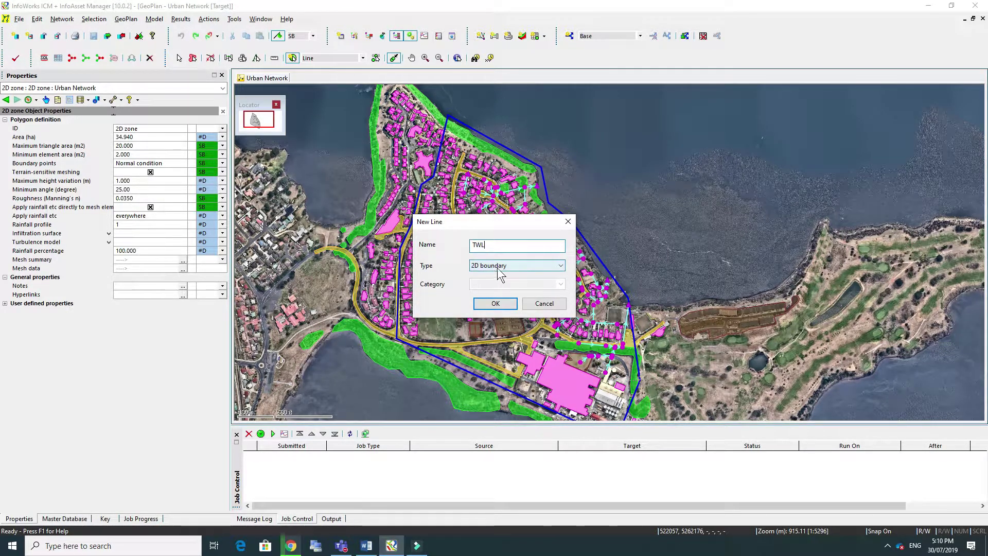
Create the TWL 2D boundary and change its boundary line type to Level.
left_click(495, 304)
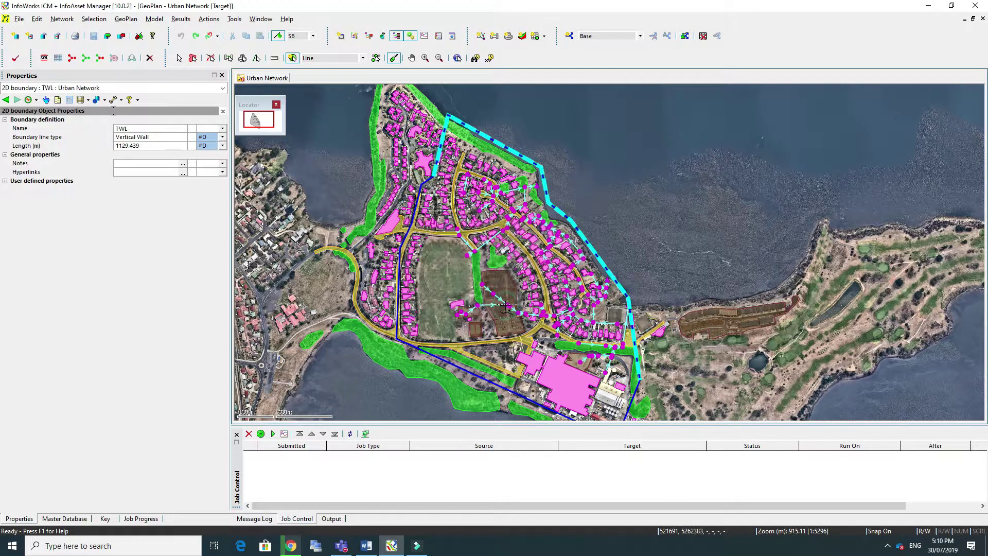
key("Escape")
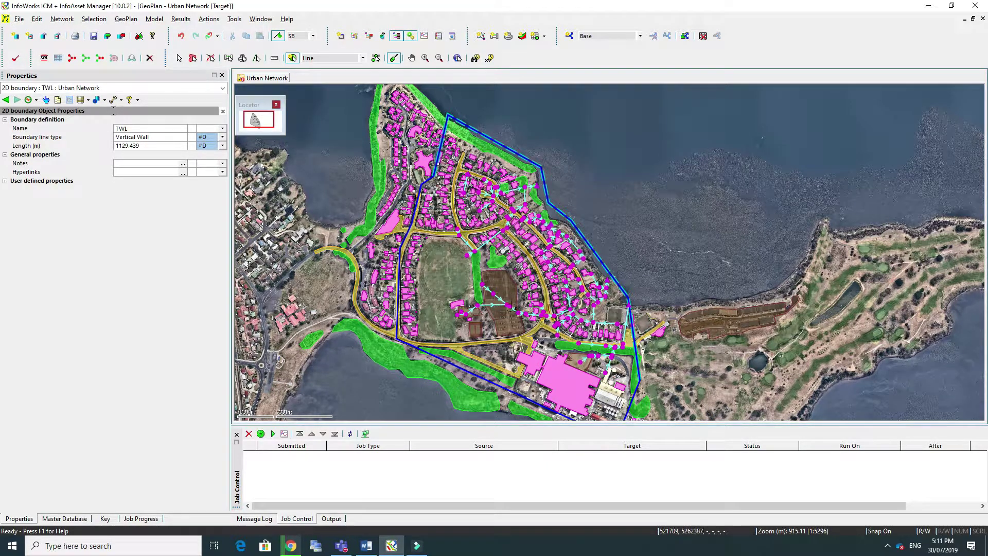
left_click(179, 58)
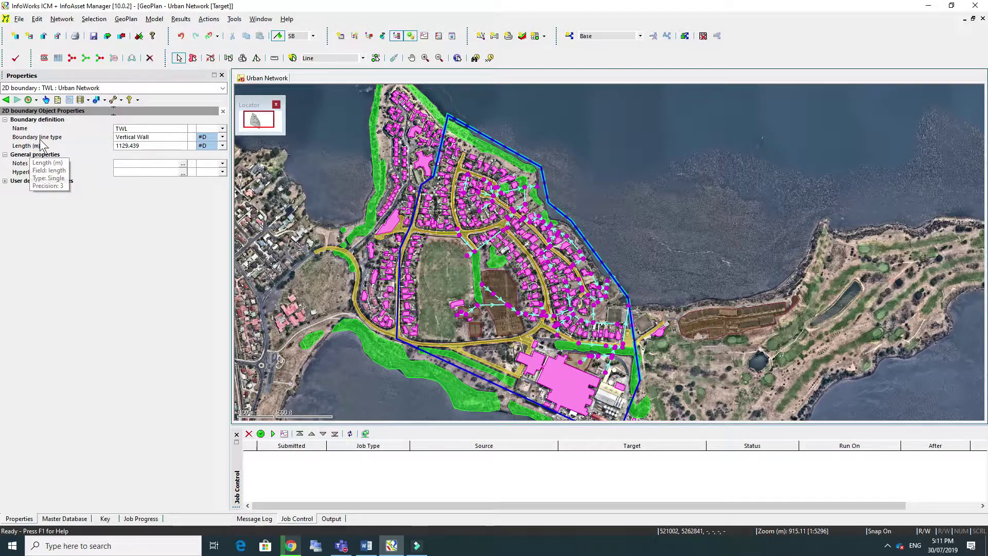
left_click(159, 137)
left_click(184, 137)
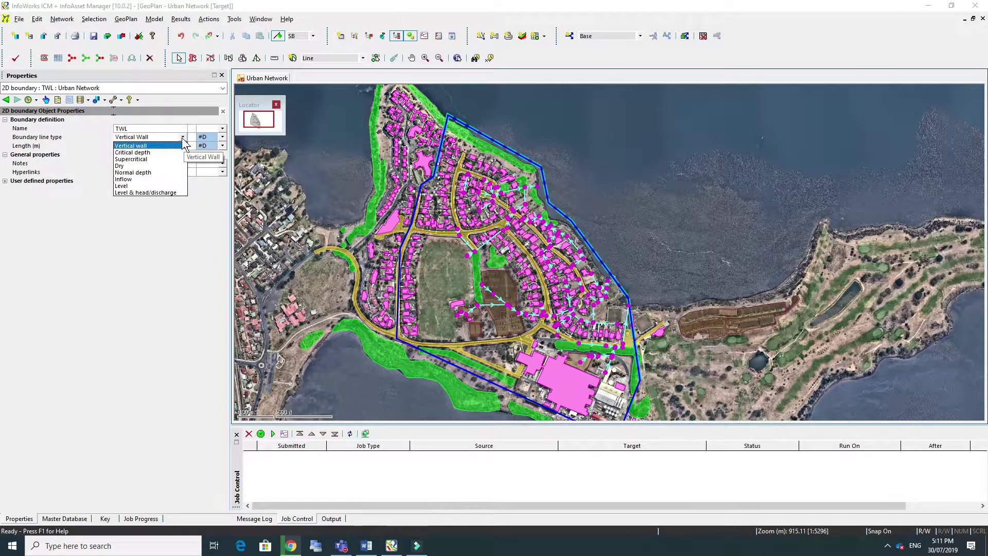
left_click(123, 186)
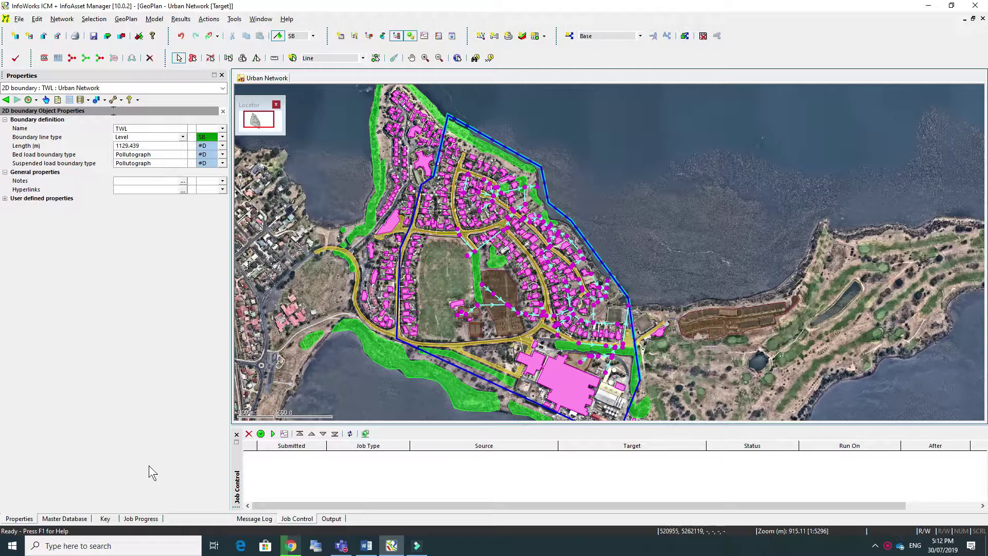
Commit the Urban Network with comment 'Added Downstream TWL Boundary', then validate the network.
left_click(62, 519)
right_click(51, 143)
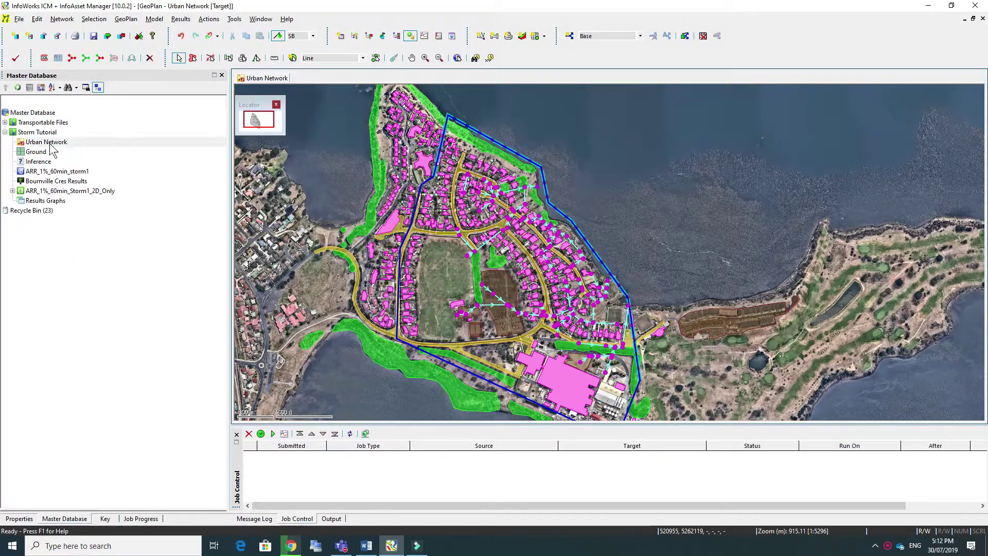
left_click(93, 178)
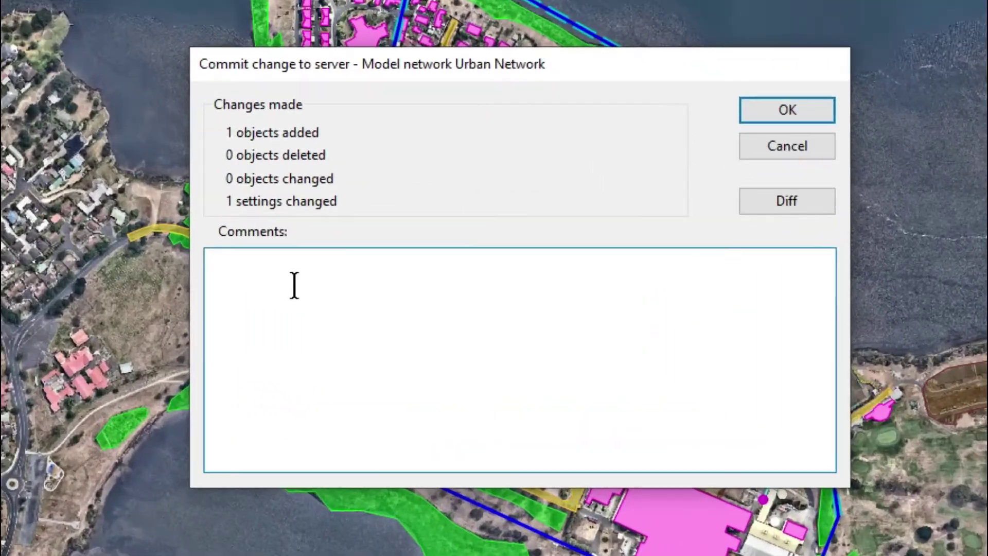
type("Added Downstream TWL Boundary")
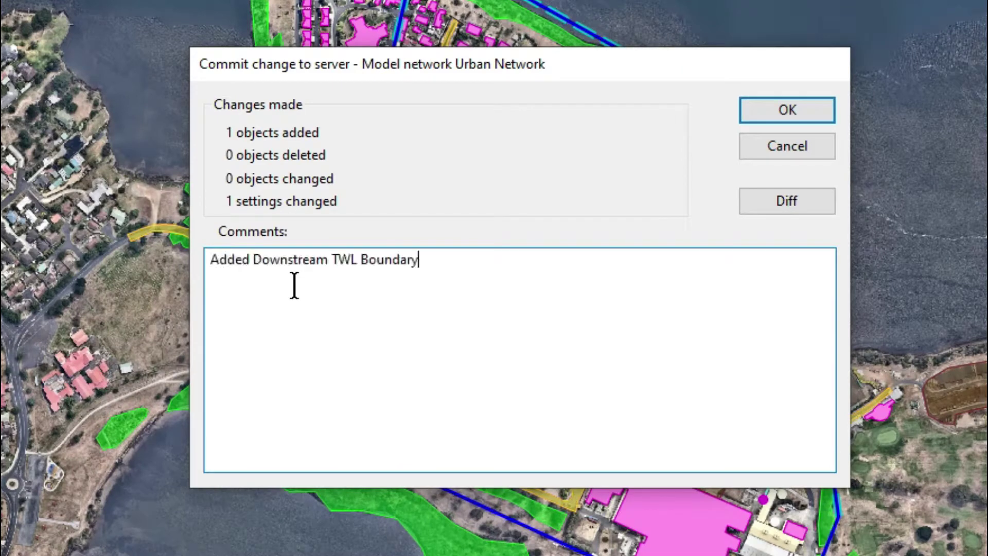
left_click(796, 110)
left_click(554, 455)
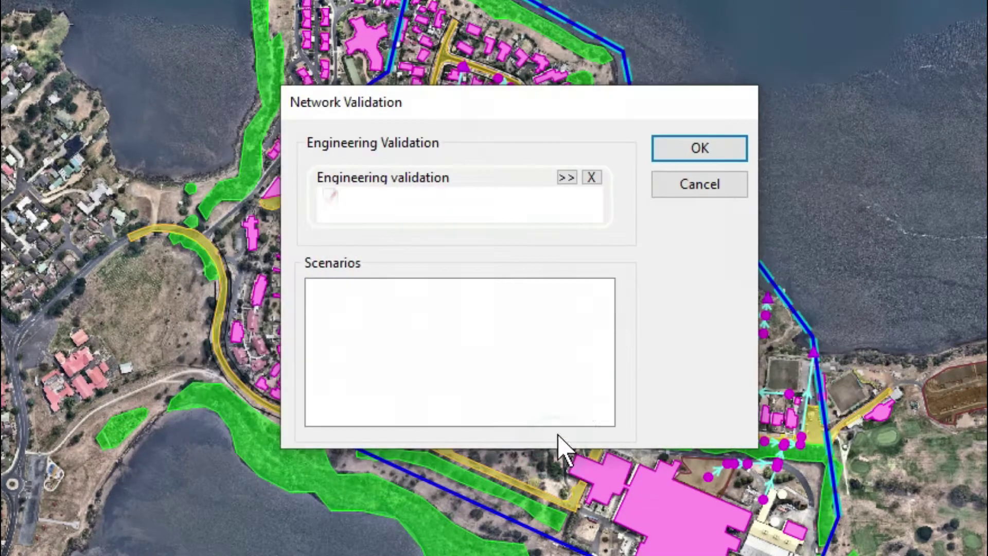
left_click(678, 158)
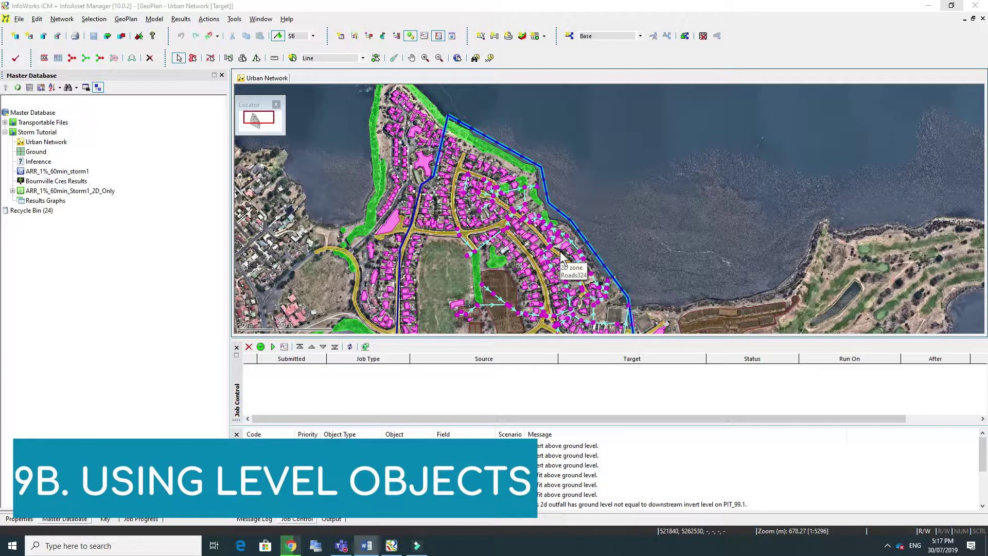
Add a Level event named 'TWL 1% AEP' to Storm Tutorial and open it.
right_click(44, 138)
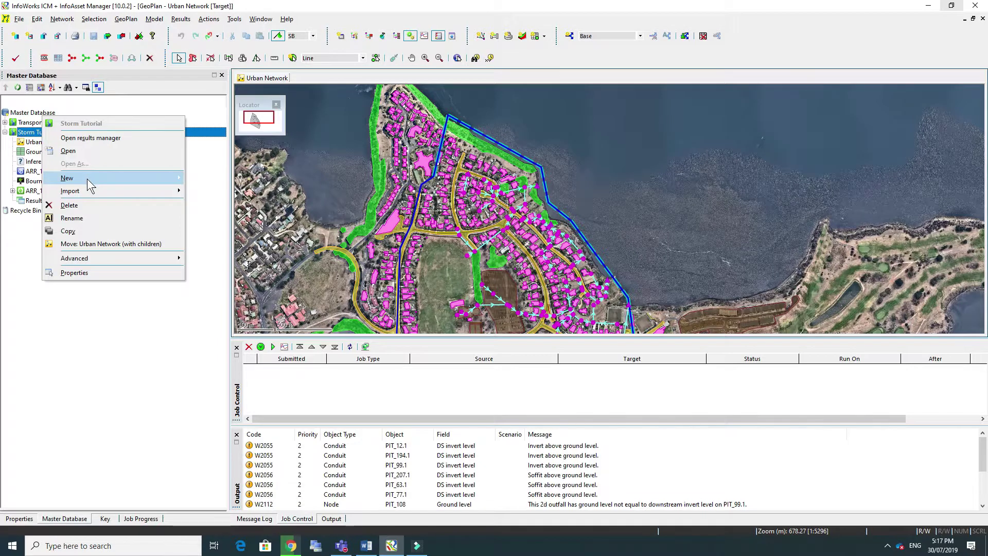
mouse_move(93, 177)
left_click(221, 304)
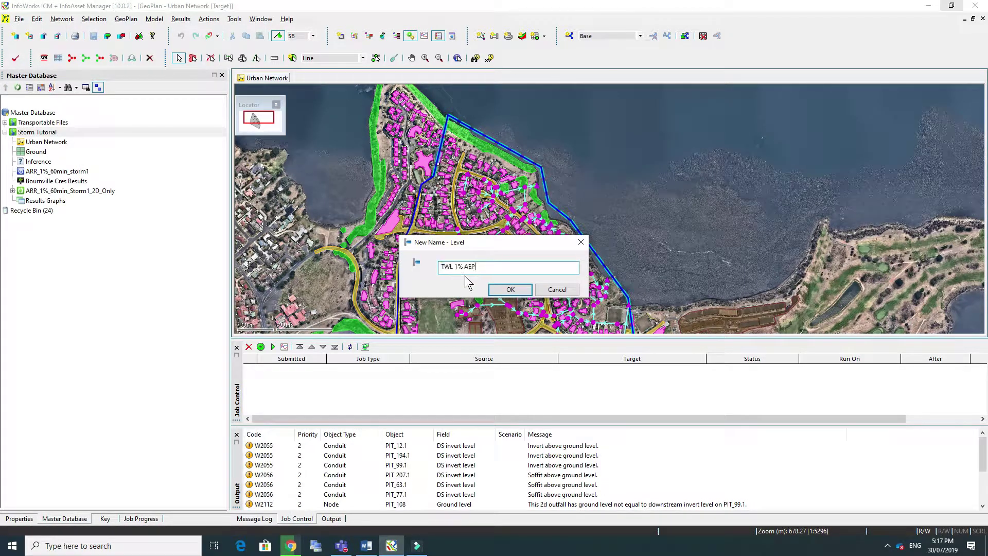
left_click(510, 289)
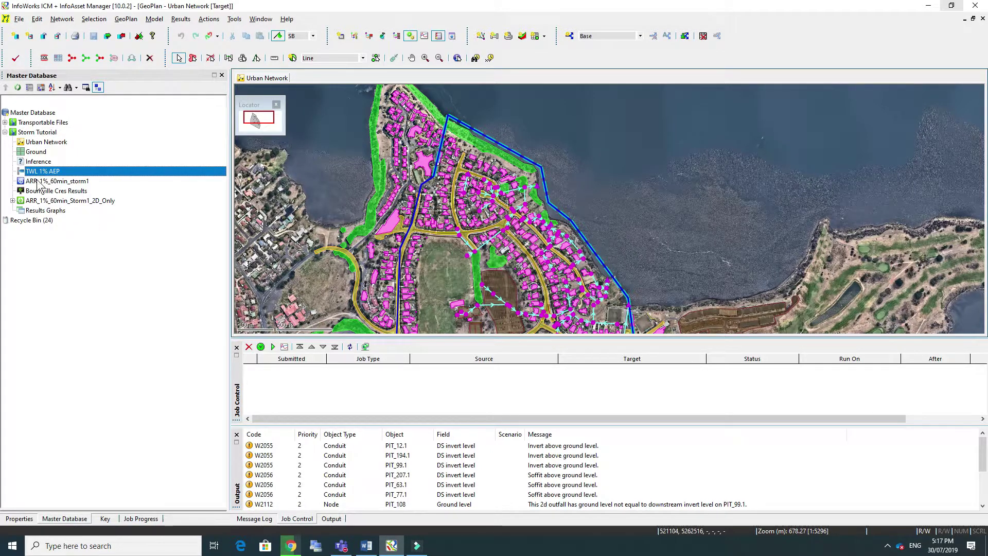
double_click(39, 172)
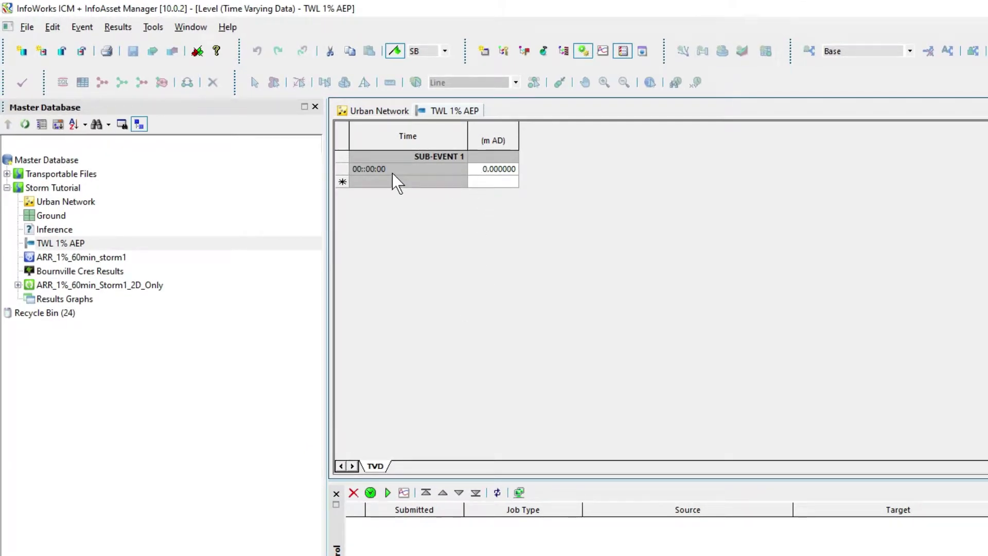
Enter a level of 1.8 m AD in the first two timestep rows.
left_click(477, 170)
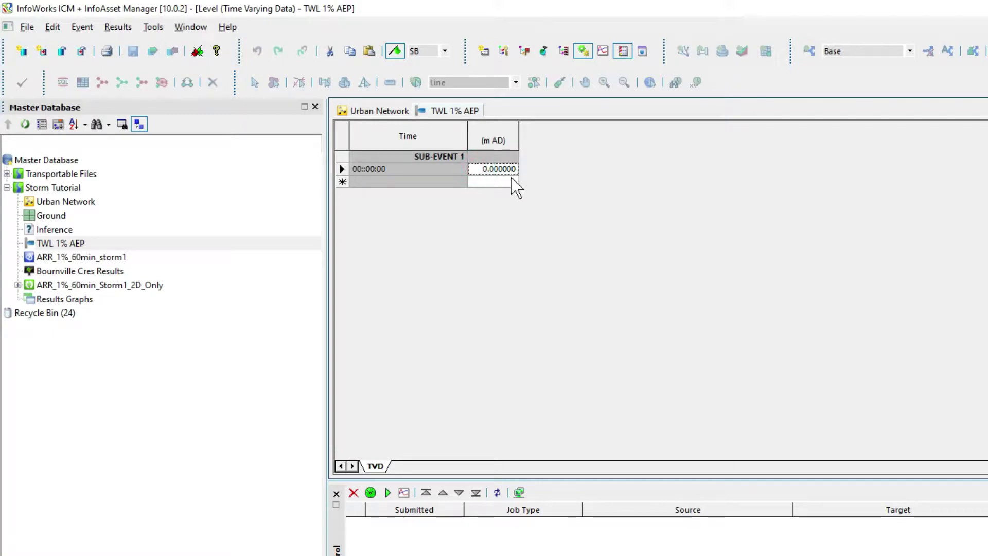
type("1.8")
left_click(512, 178)
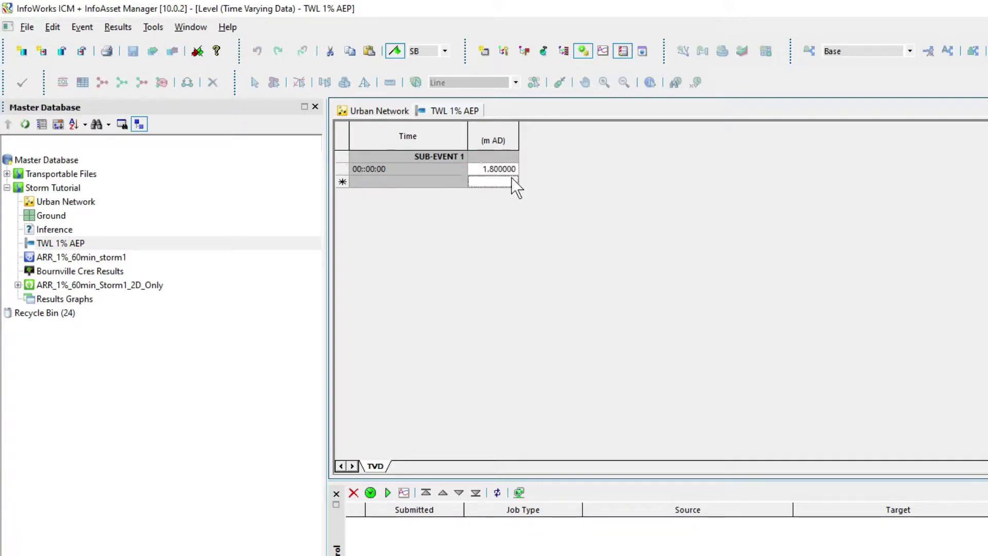
type("1.8")
left_click(470, 167)
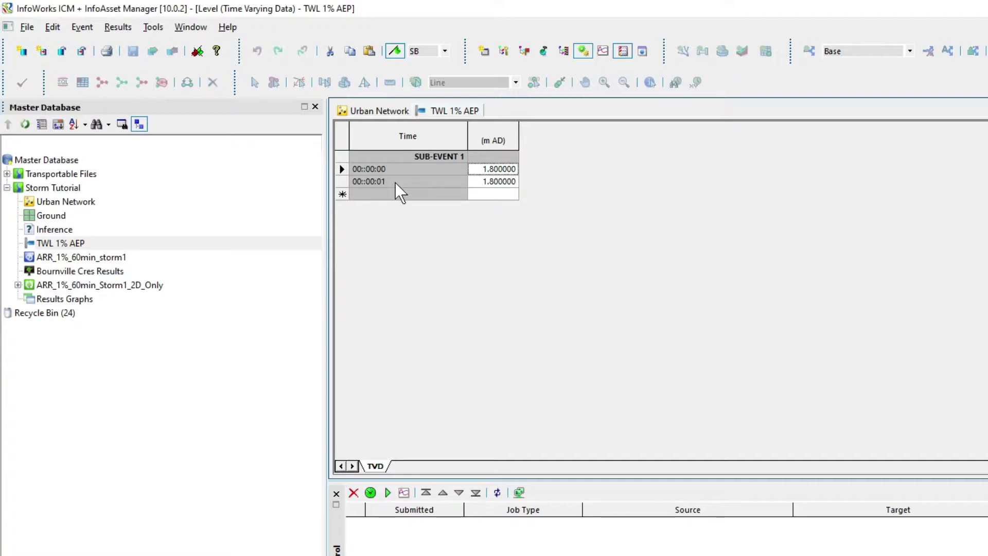
Set the sub-event timestep to 1d in Sub-event properties.
right_click(482, 182)
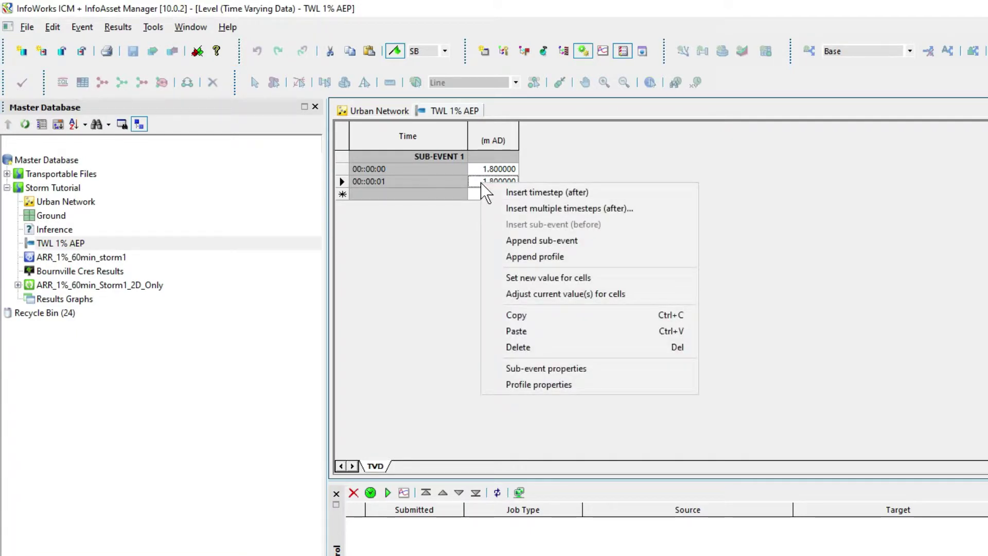
left_click(549, 369)
left_click(732, 324)
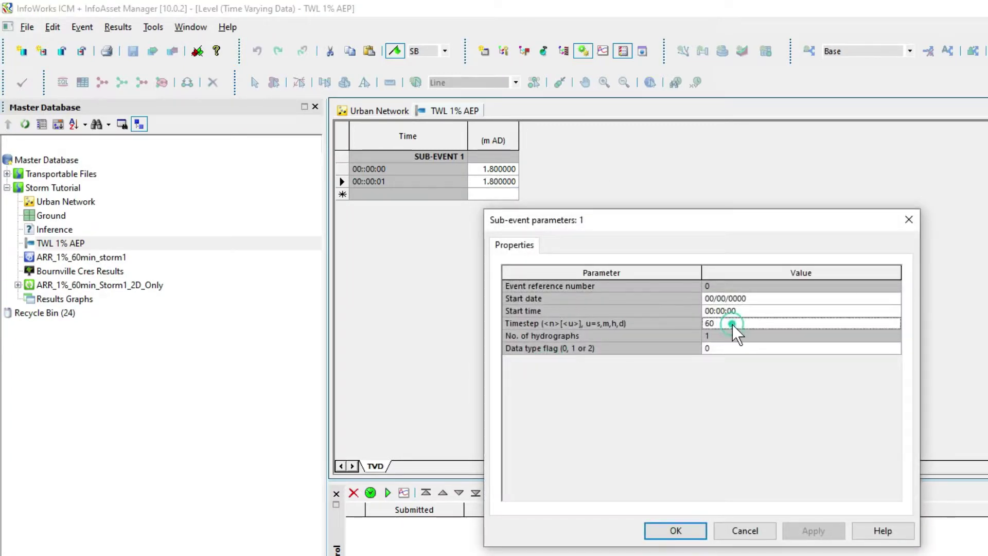
type("1d")
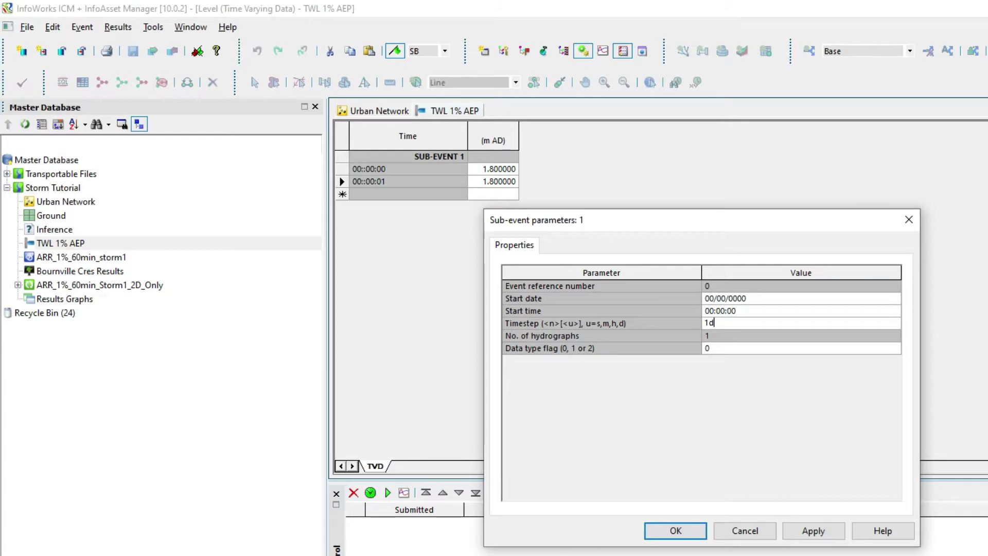
left_click(813, 530)
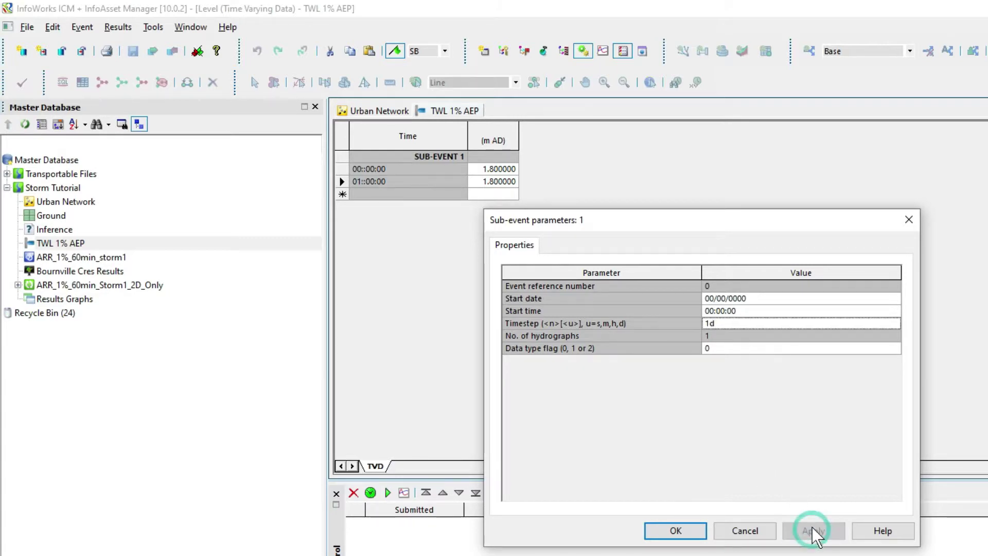
left_click(695, 531)
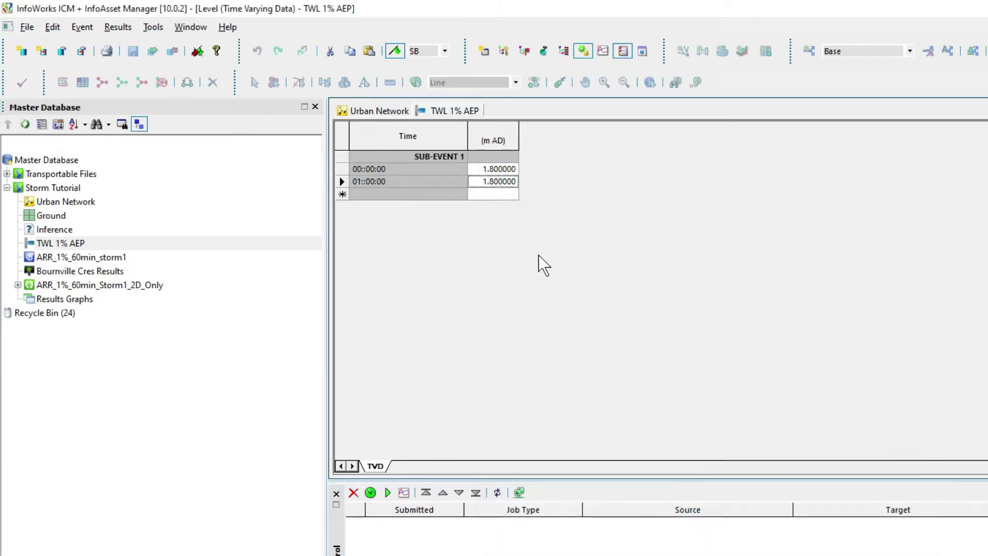
Set the level profile's node reference to TWL.
right_click(488, 185)
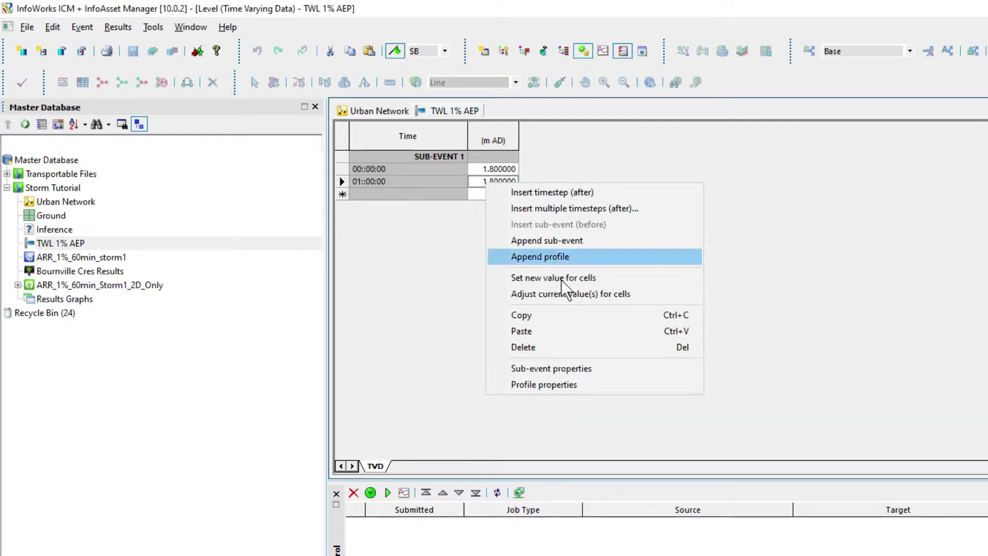
left_click(560, 390)
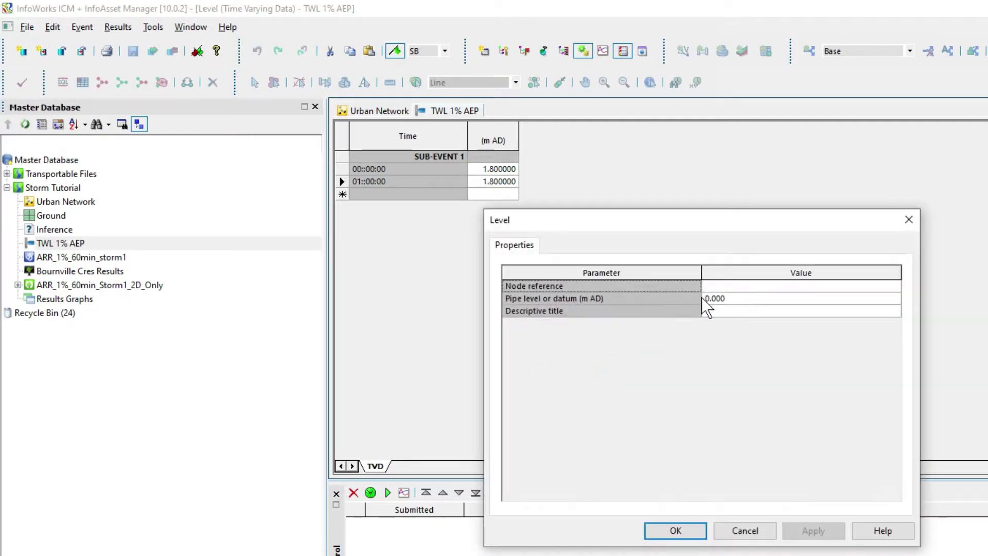
left_click(726, 286)
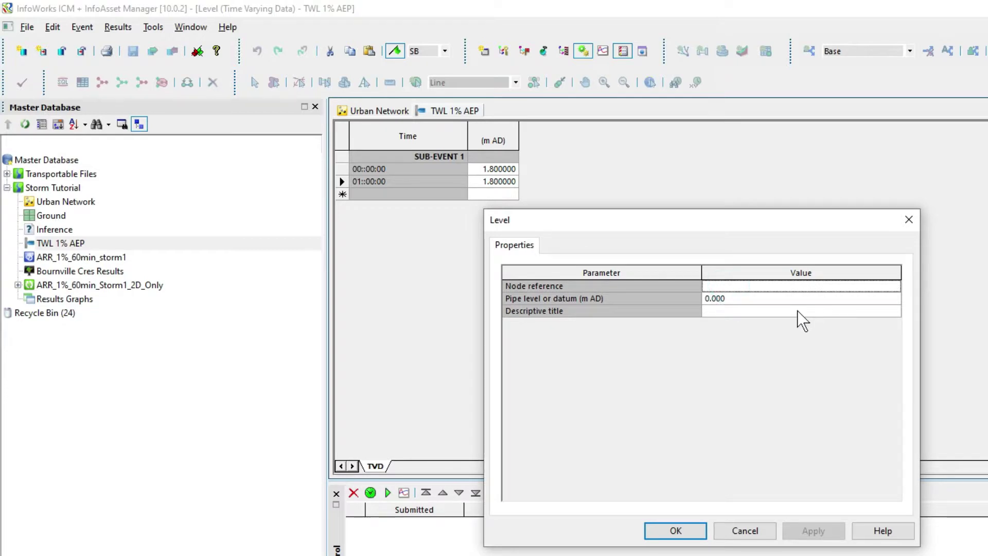
type("TWL")
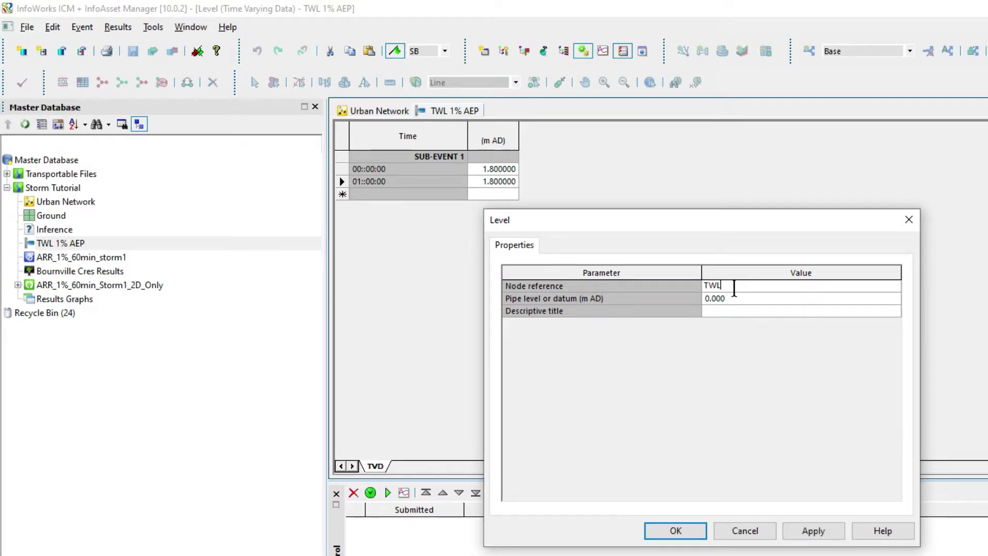
left_click(822, 530)
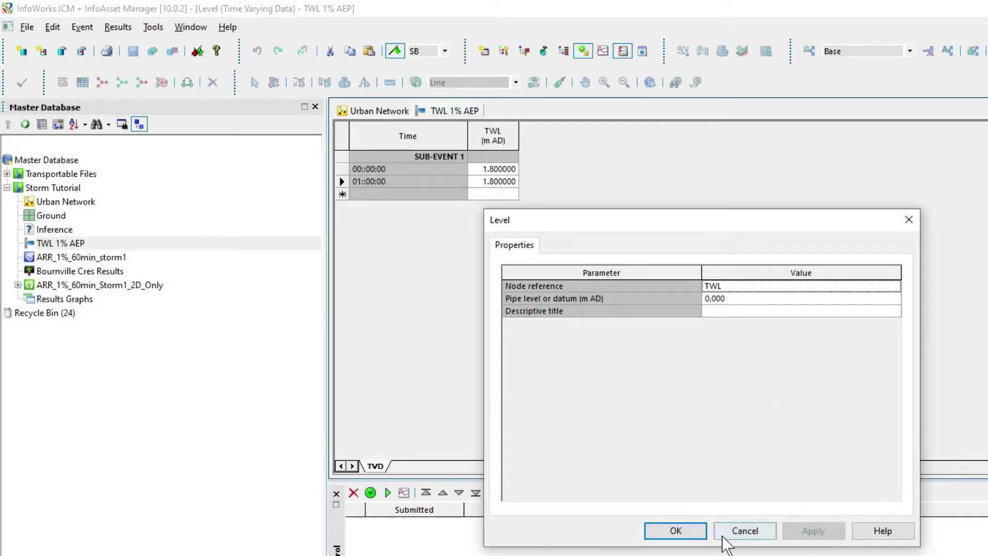
left_click(680, 536)
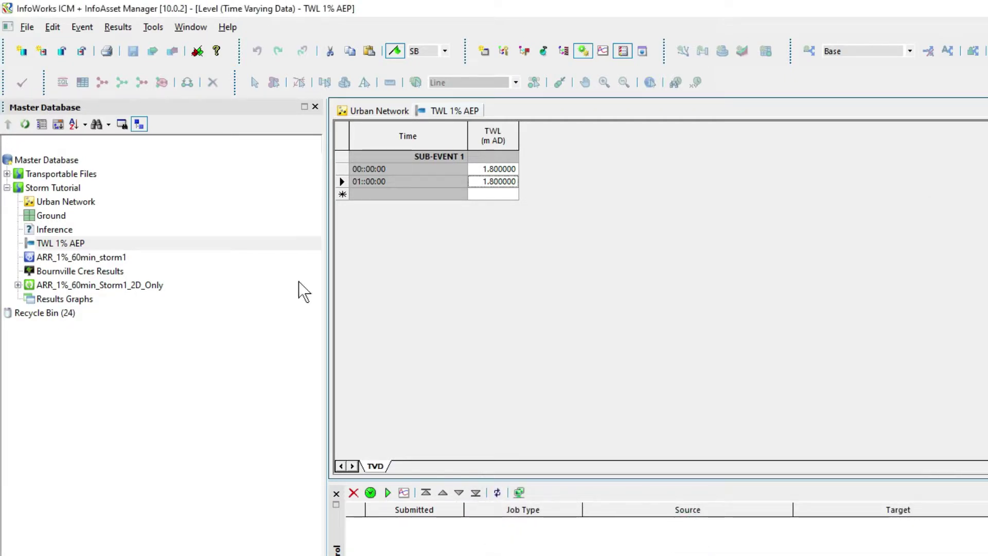
Save the TWL 1% AEP level event and close its window.
left_click(27, 27)
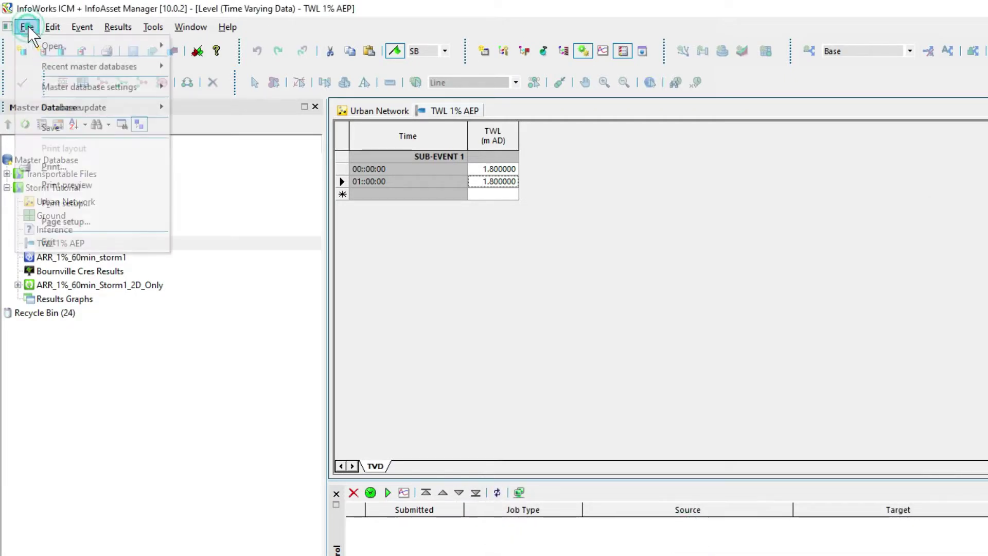
left_click(50, 127)
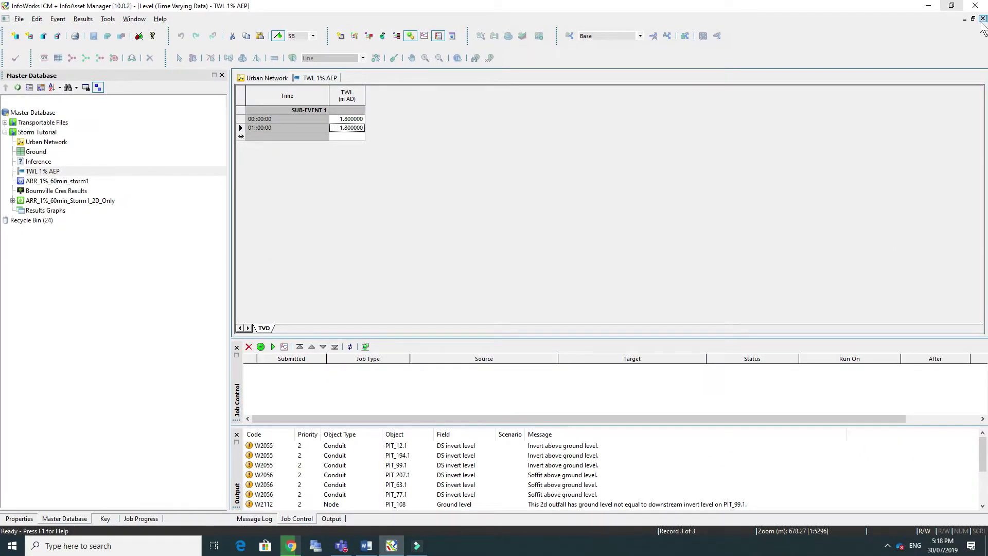
left_click(983, 18)
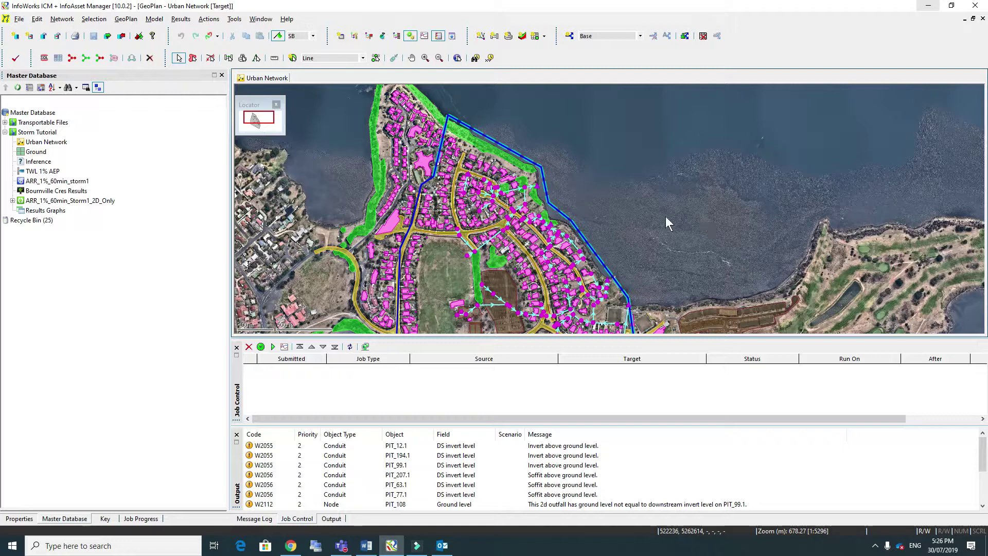
Add an Initial conditions 2D object with the default name to Storm Tutorial and open it.
right_click(40, 133)
mouse_move(78, 180)
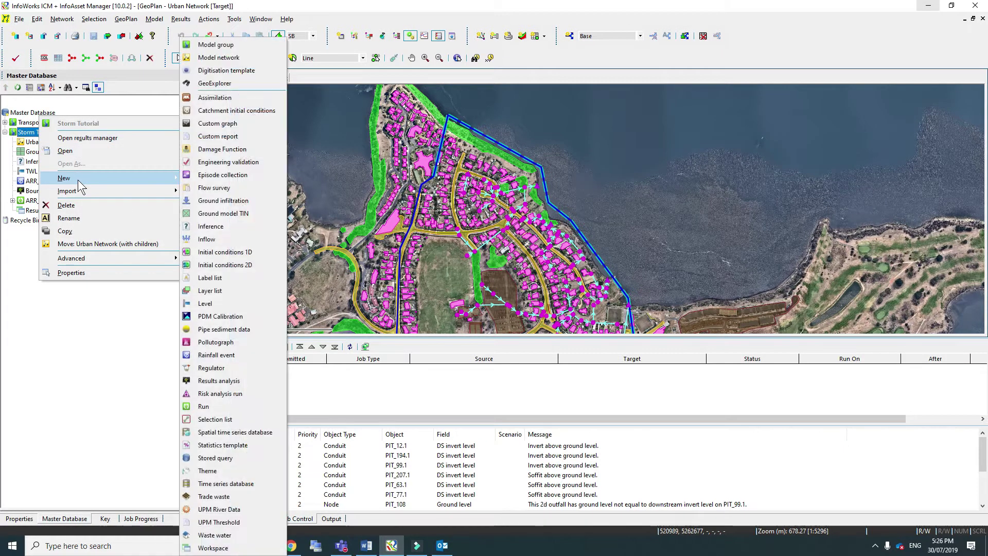
left_click(226, 264)
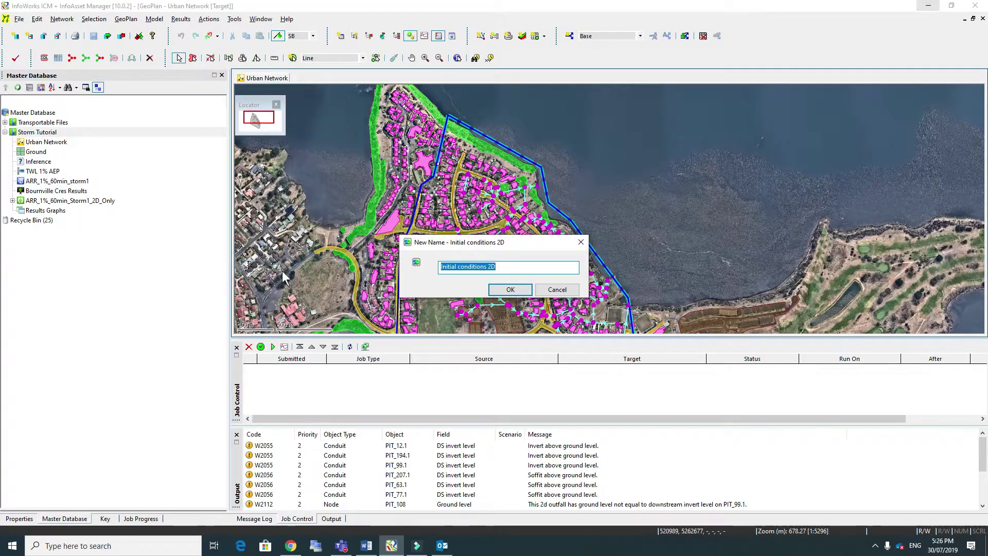
left_click(516, 291)
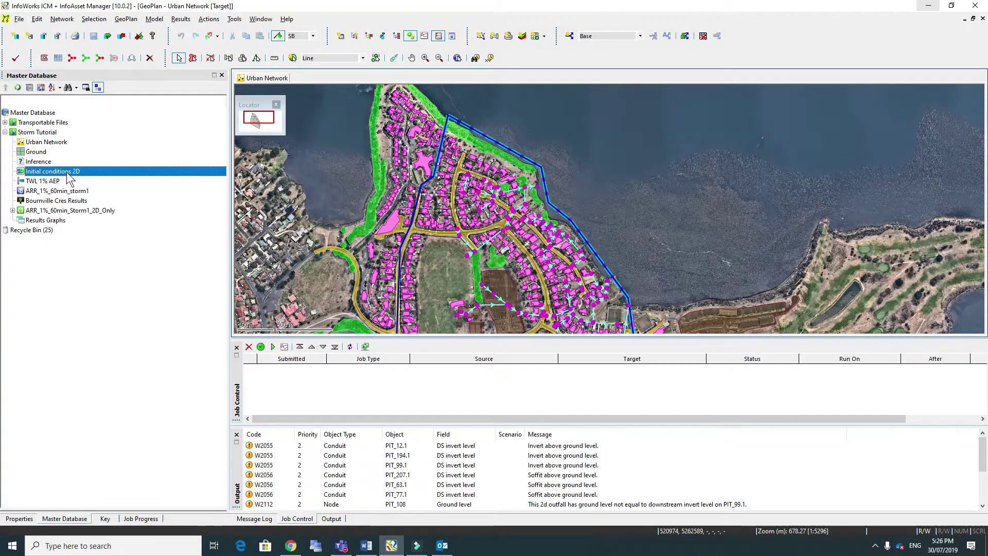
double_click(68, 173)
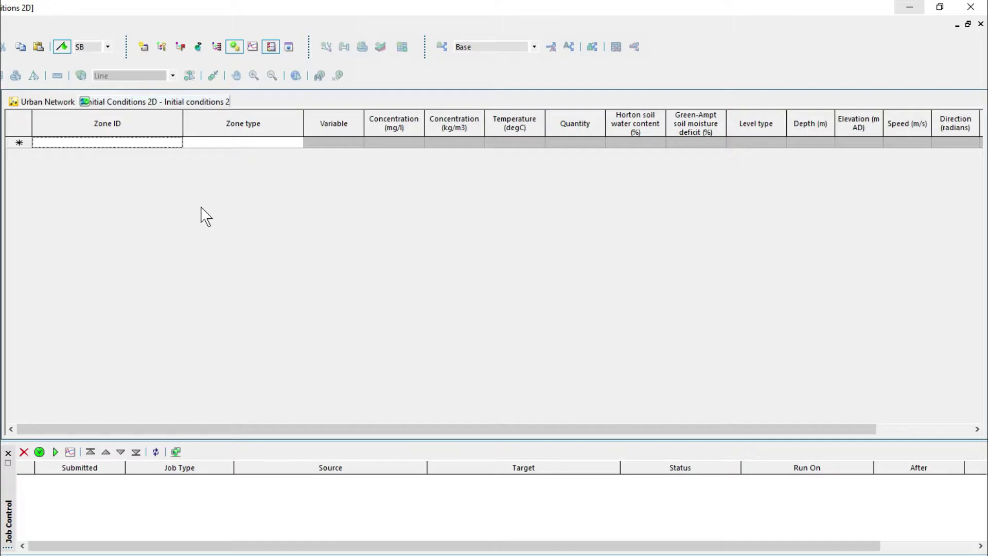
Add a row with Zone ID '2D Zone', zone type 2D zone and variable Hydraulic.
type("2D Zone")
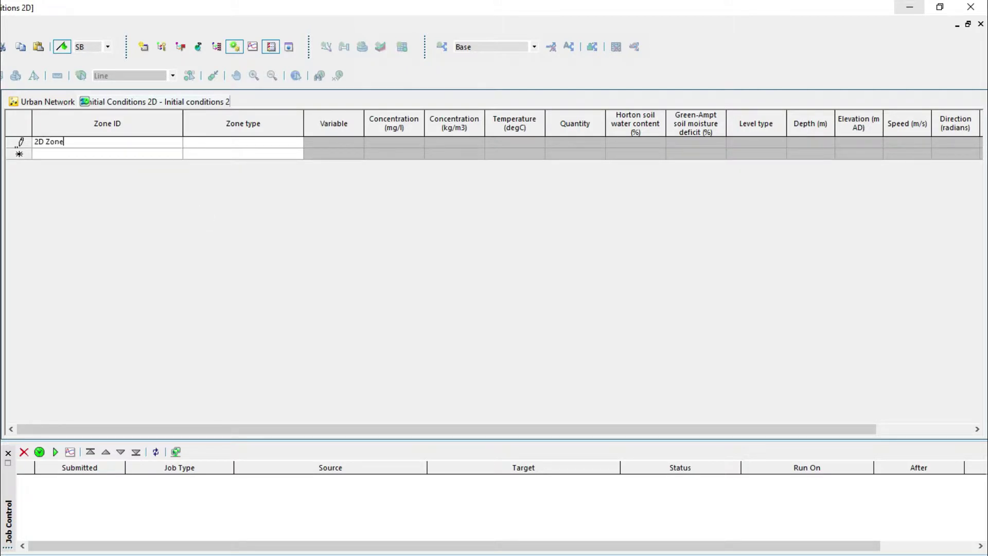
left_click(283, 144)
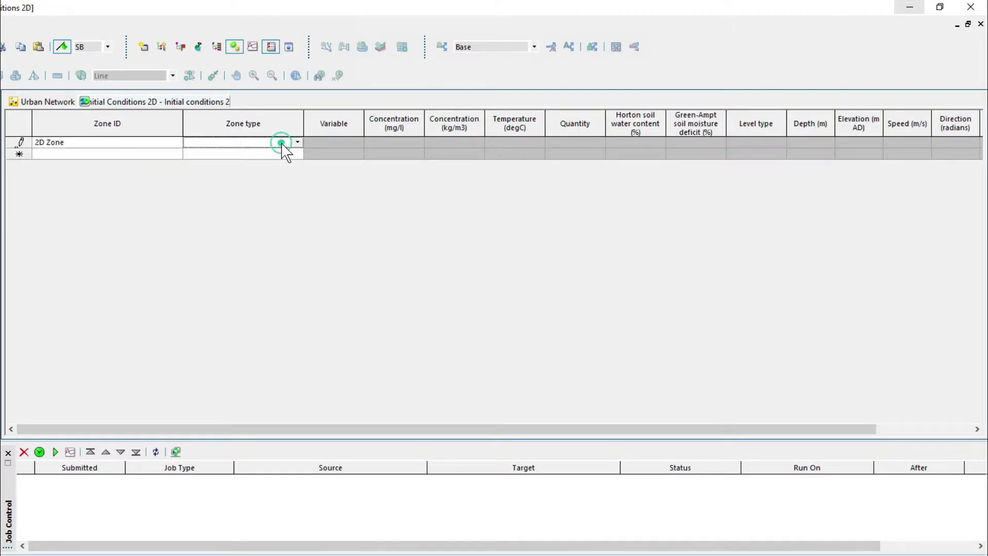
left_click(297, 142)
left_click(216, 155)
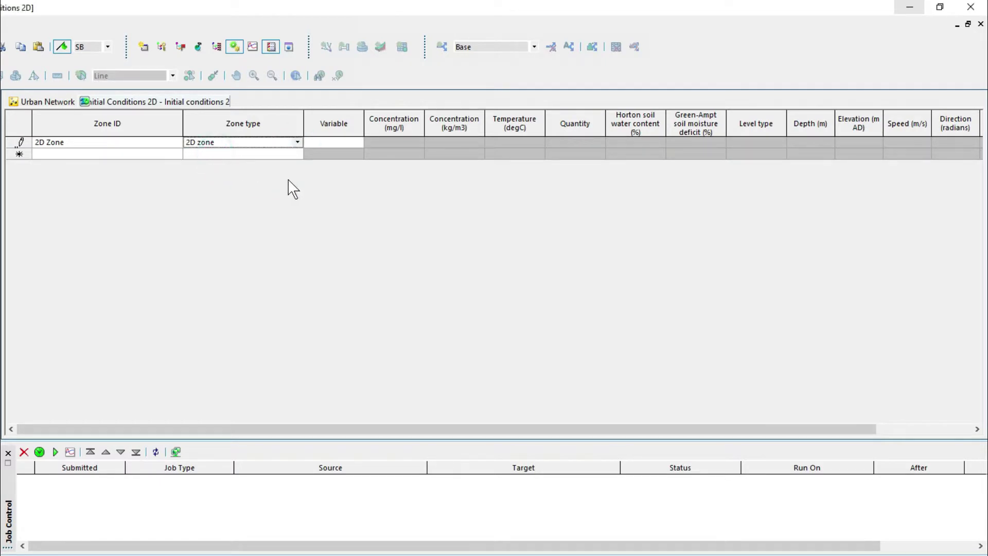
left_click(346, 142)
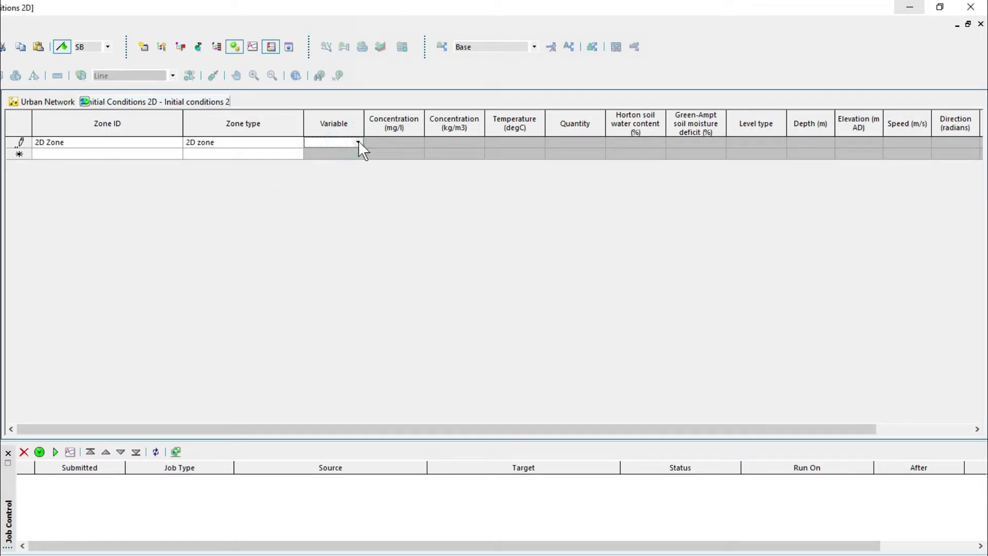
left_click(358, 142)
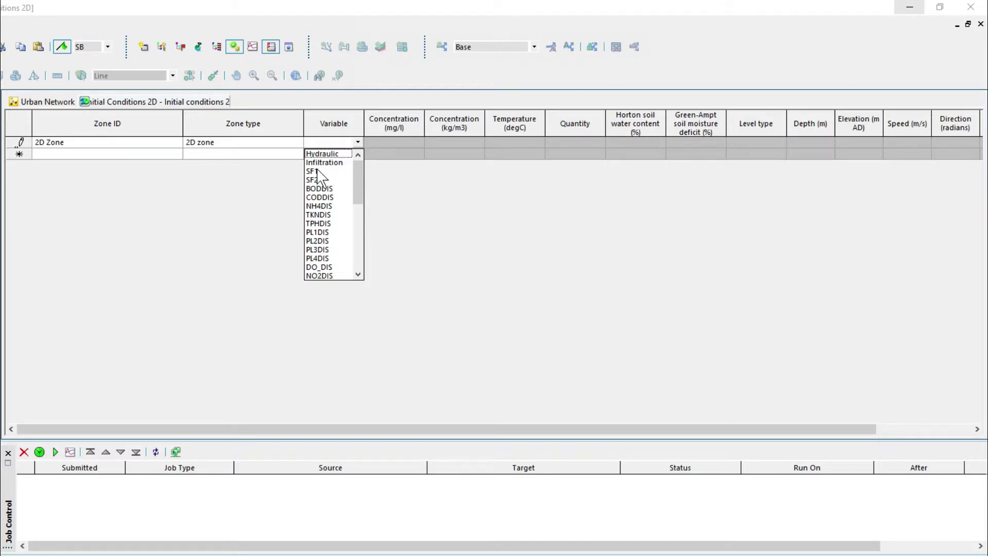
left_click(326, 153)
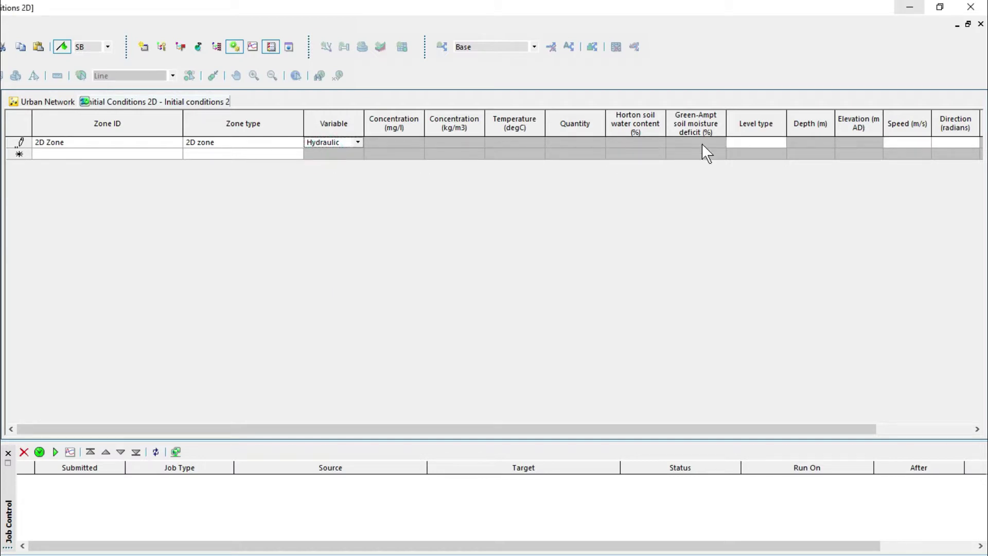
Set the row's level type to Elevation with 1.8 m AD.
left_click(766, 143)
left_click(781, 142)
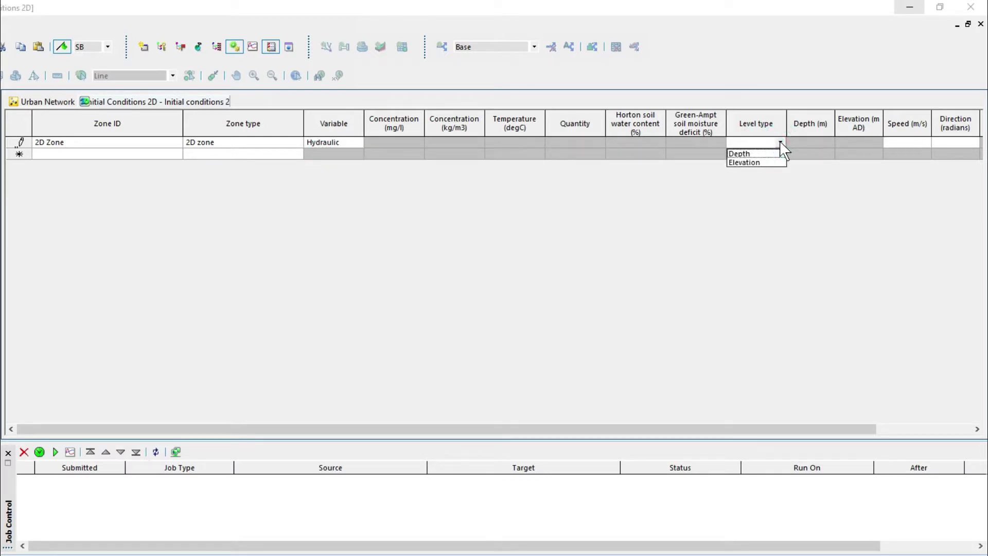
left_click(761, 162)
left_click(870, 144)
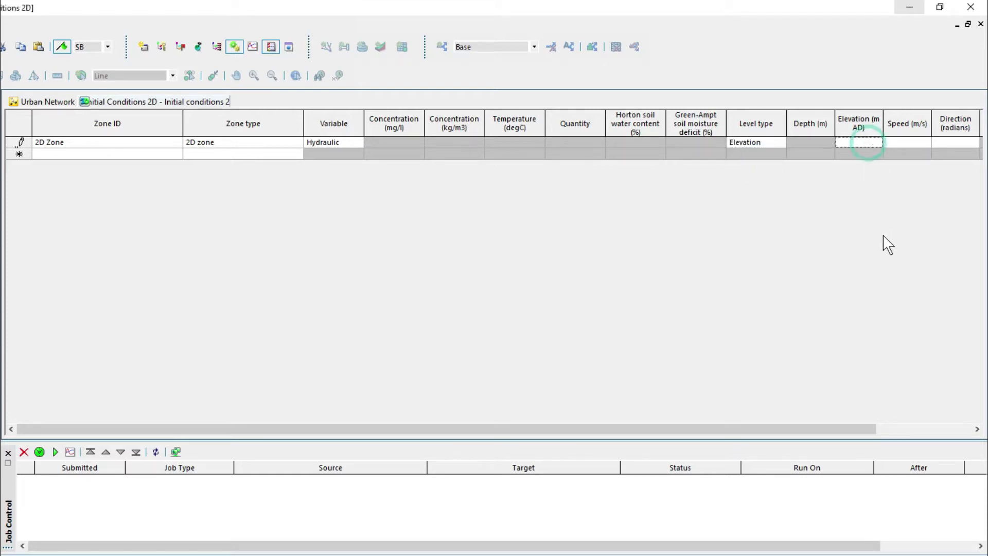
type("1.8")
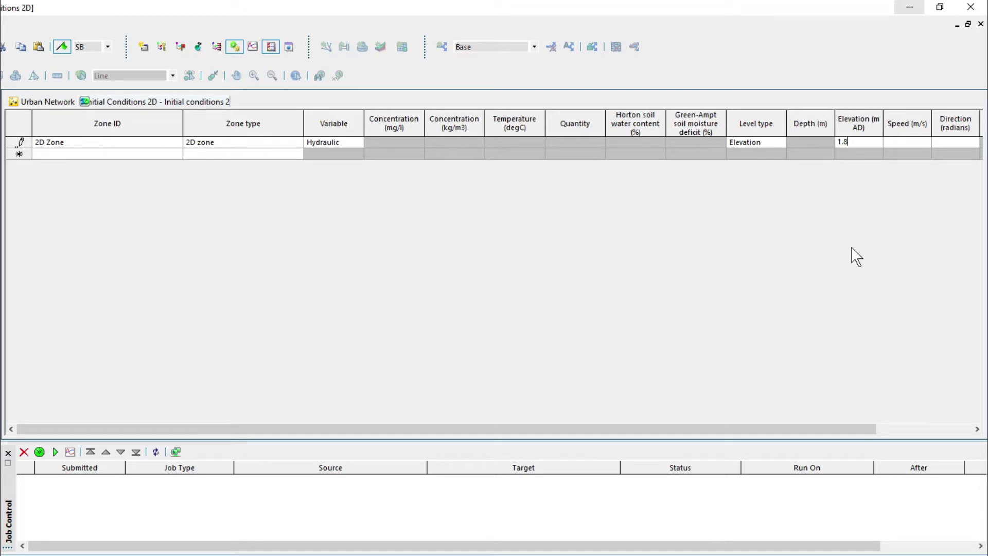
left_click(910, 142)
Close the Initial conditions 2D table, saving the changes.
left_click(981, 24)
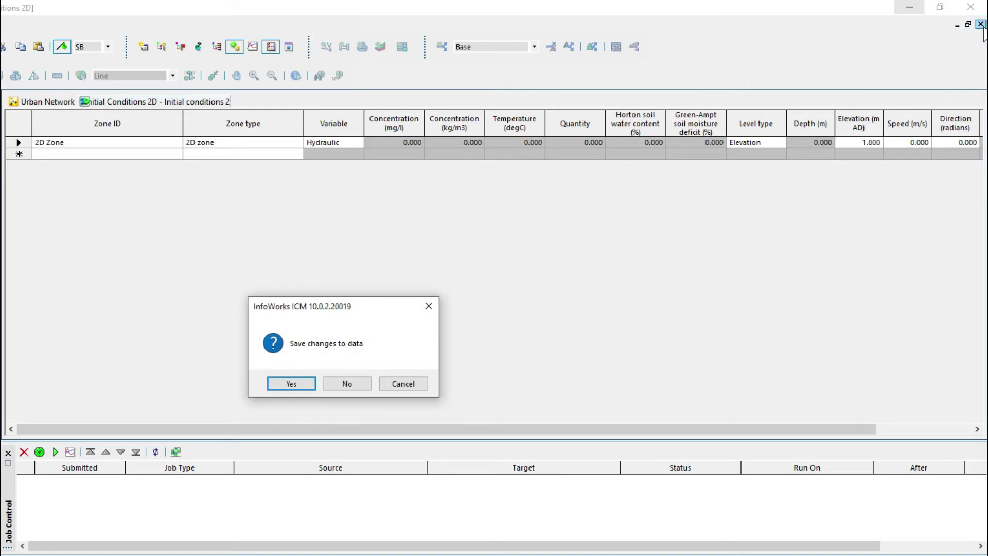
left_click(295, 387)
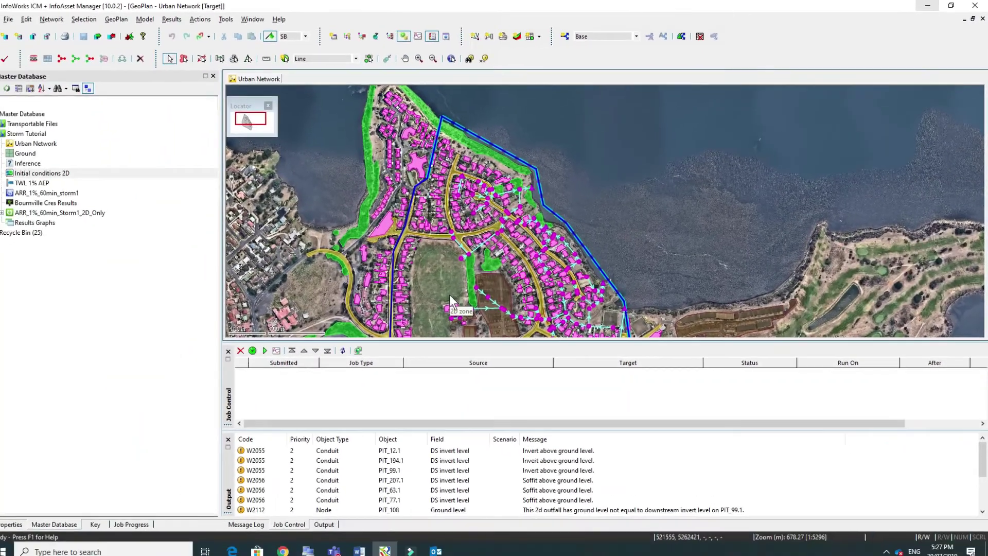